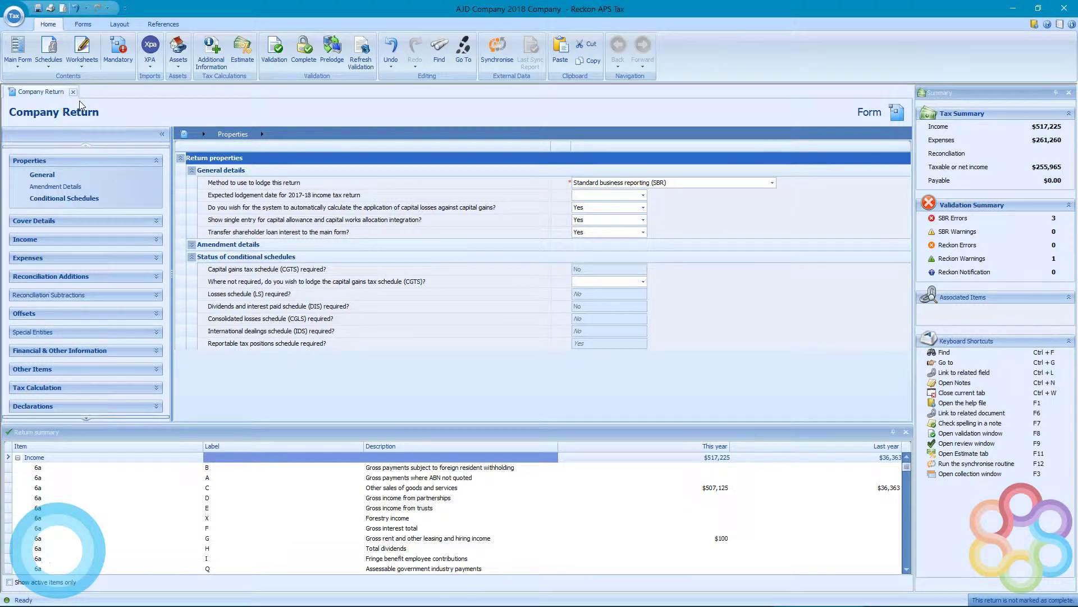
Step: Display the 2018 company return as the paper tax form, full screen
left_click(81, 22)
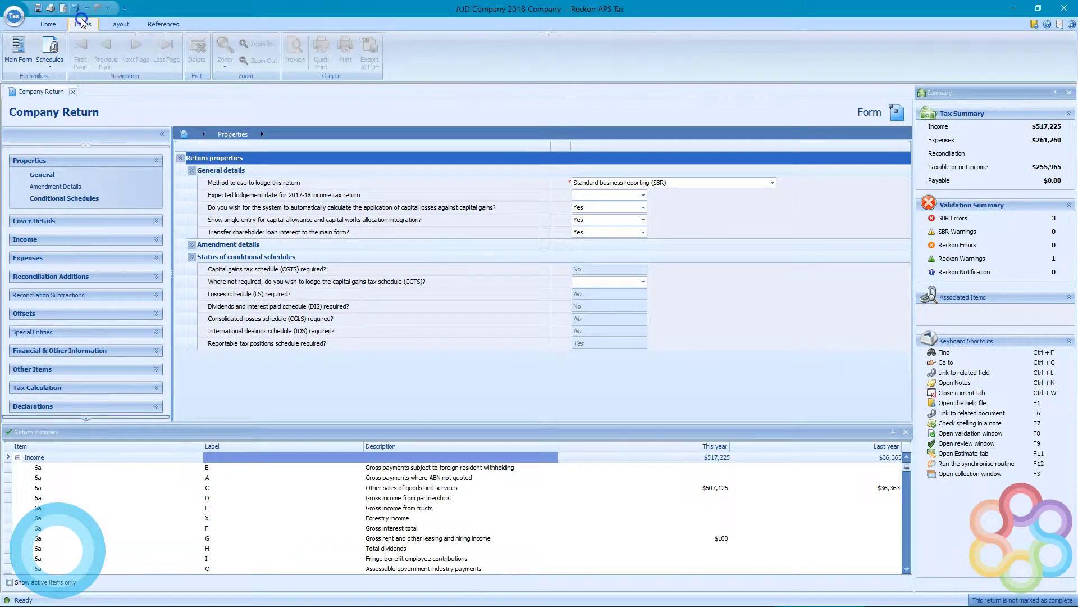
left_click(22, 47)
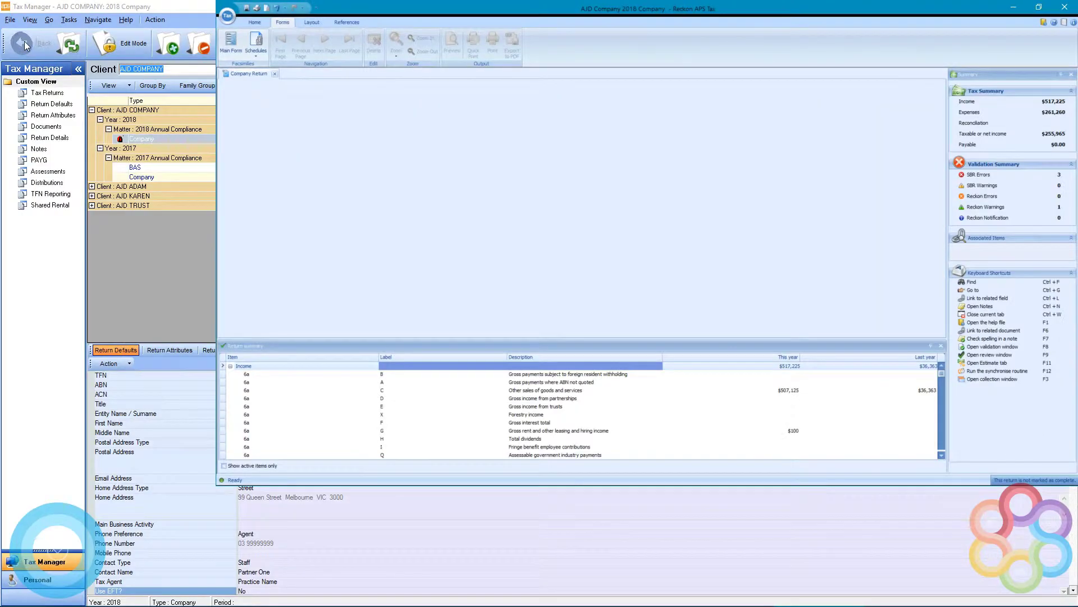
left_click(1044, 7)
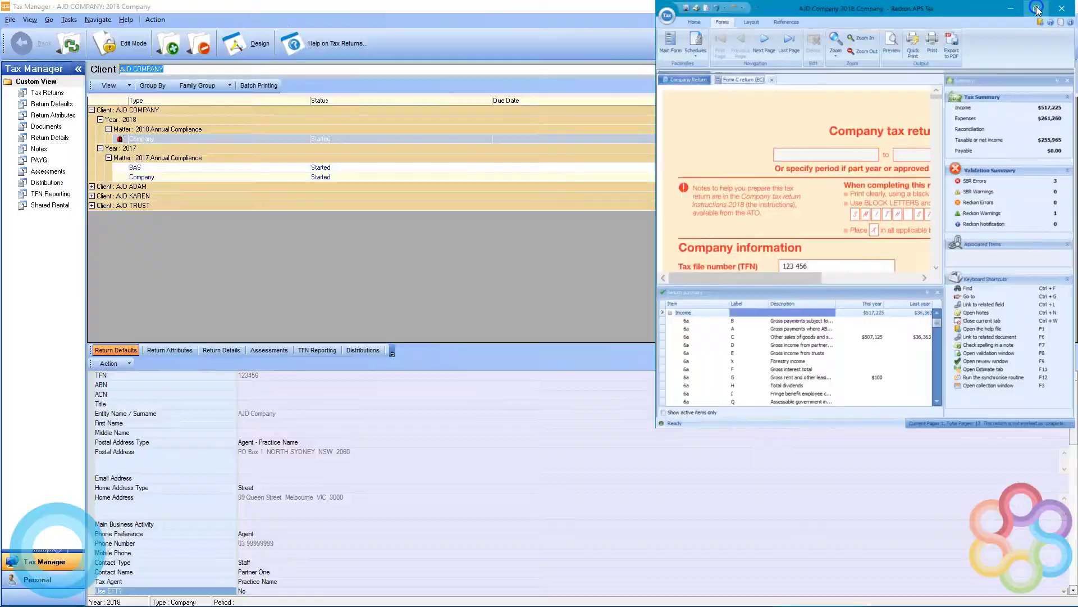
left_click(1036, 8)
Step: Scroll the facsimile down to the expenses and Total profit figures
scroll(574, 301, "down", 1)
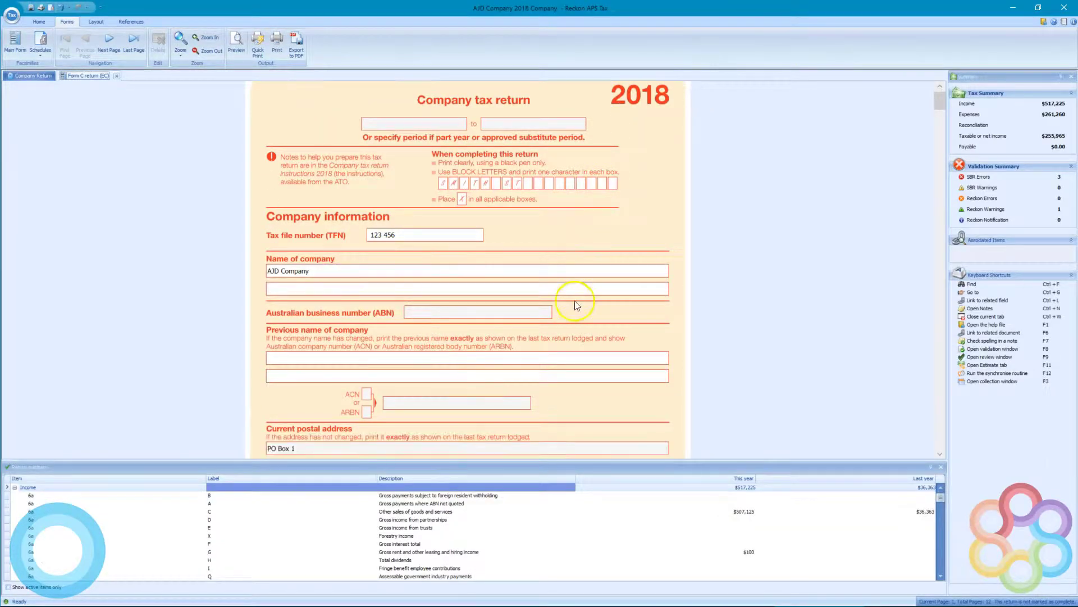
scroll(574, 301, "down", 15)
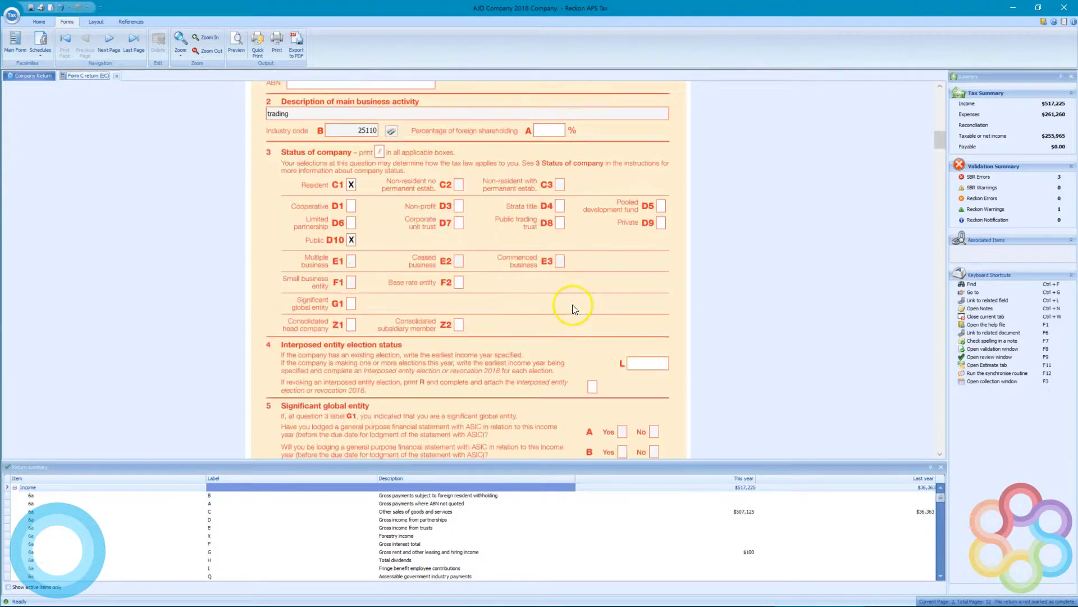
scroll(571, 305, "down", 10)
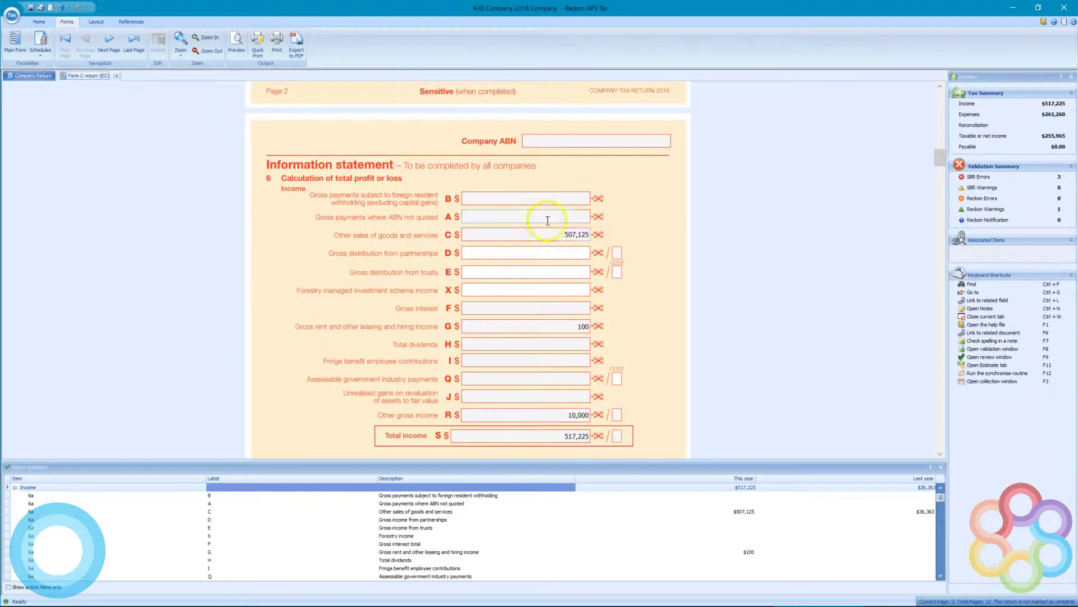
scroll(563, 247, "down", 10)
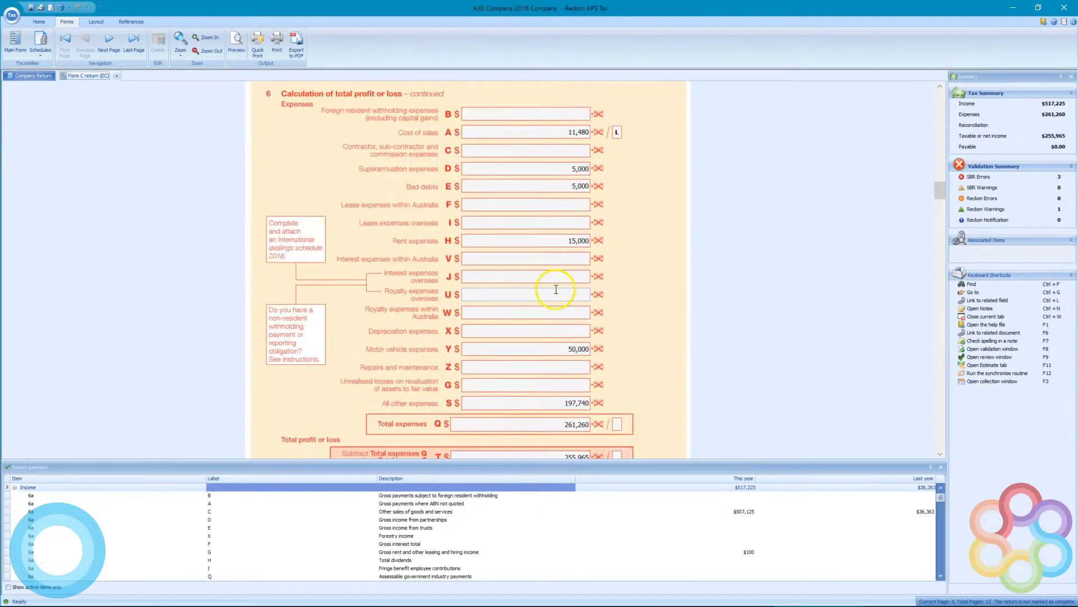
scroll(556, 289, "down", 1)
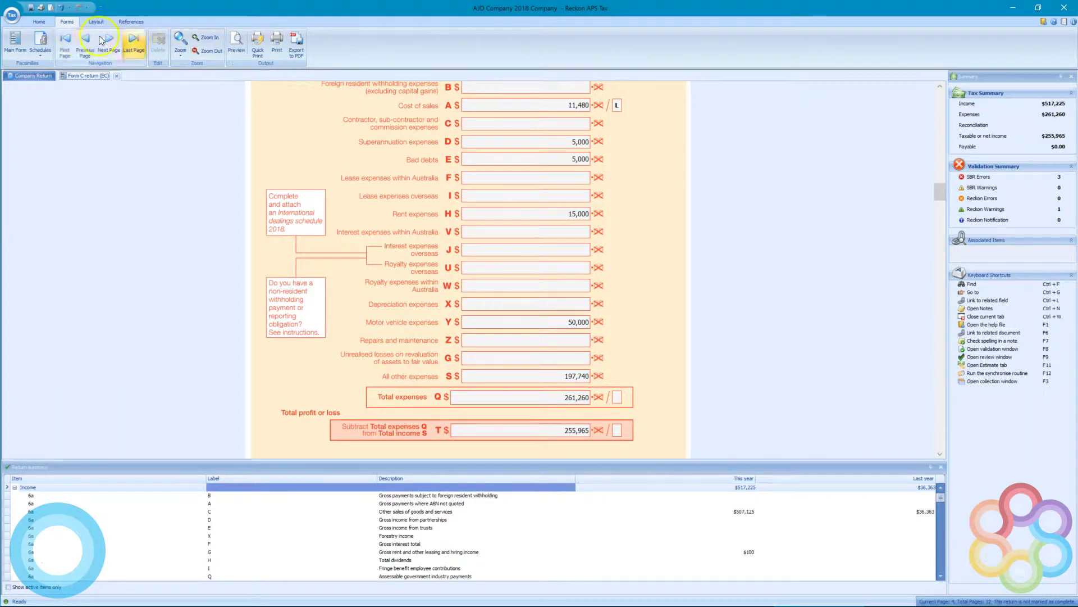
left_click(39, 21)
Step: Return to the Main Form data-entry view and check the Tax menu's Print command without printing
left_click(15, 46)
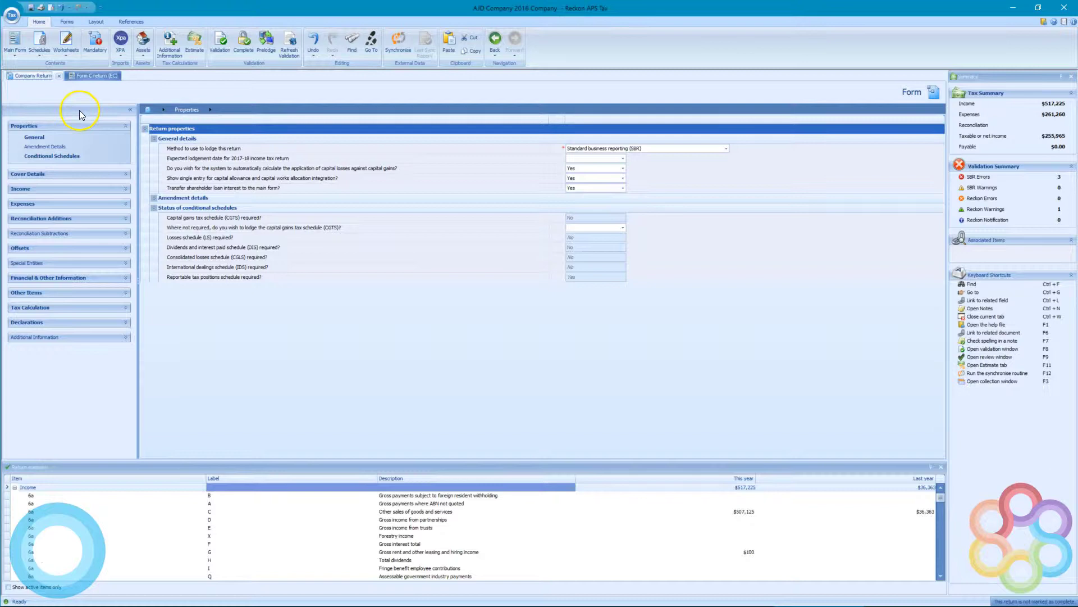
left_click(11, 15)
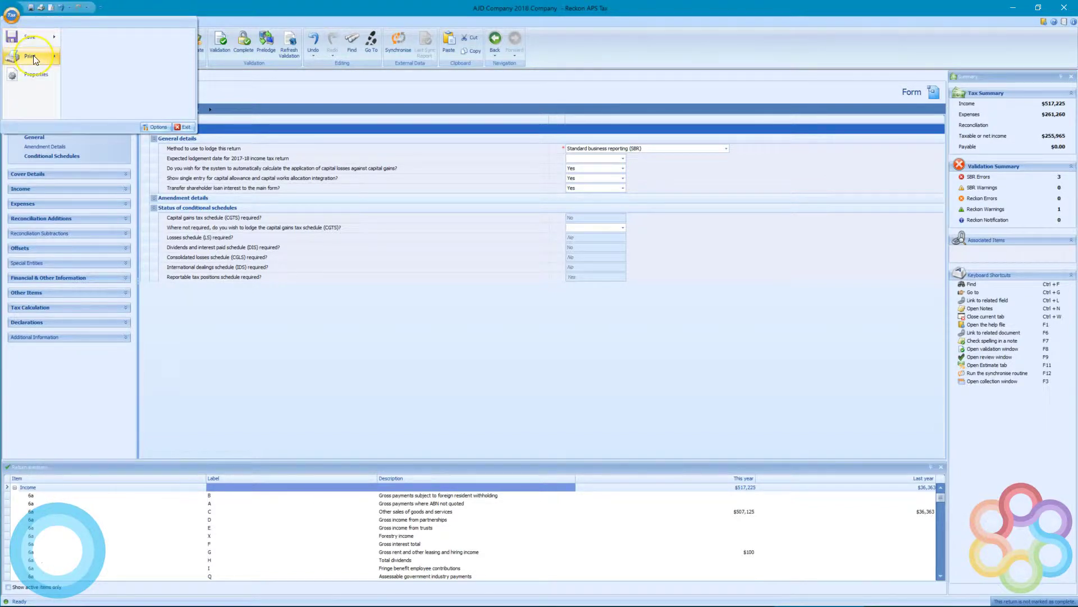
mouse_move(33, 55)
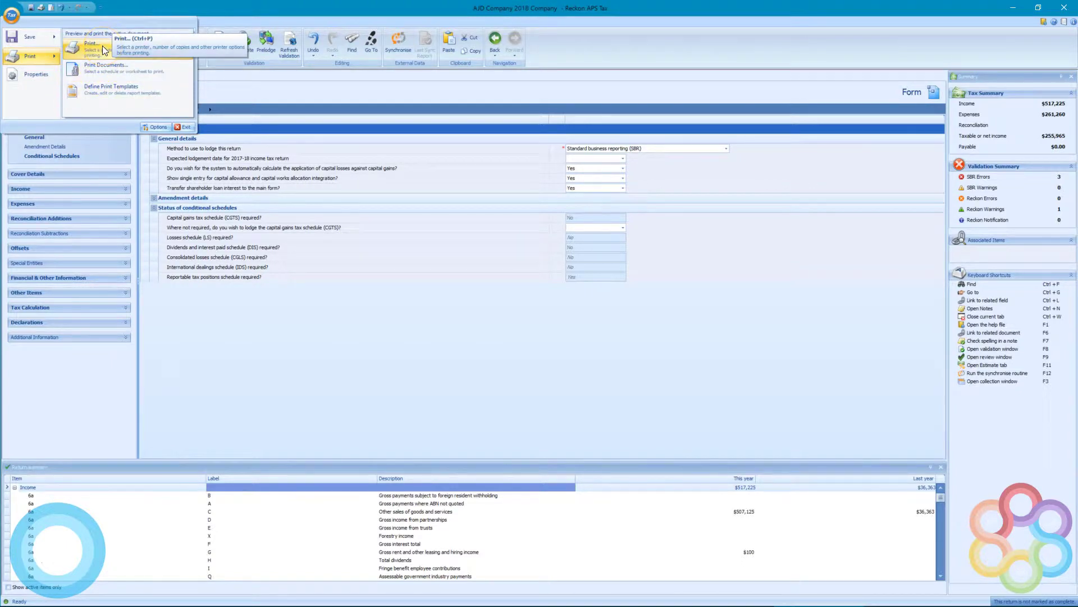
key("Escape")
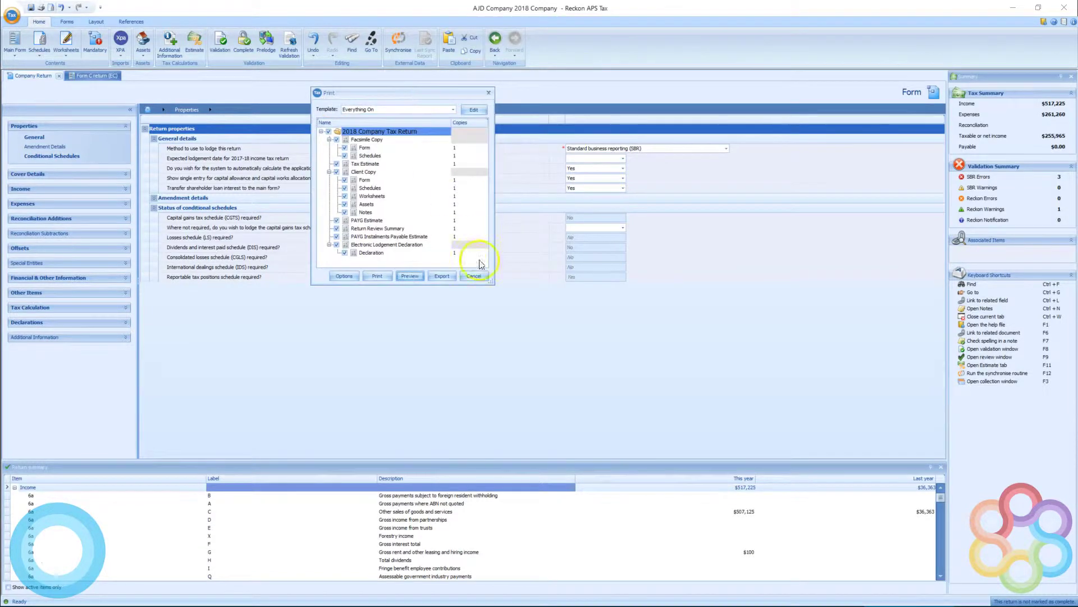
Step: Enlarge the Print dialog, switch the template from Internal Review to Client Copy, and show its options
left_click_drag(492, 282, 702, 427)
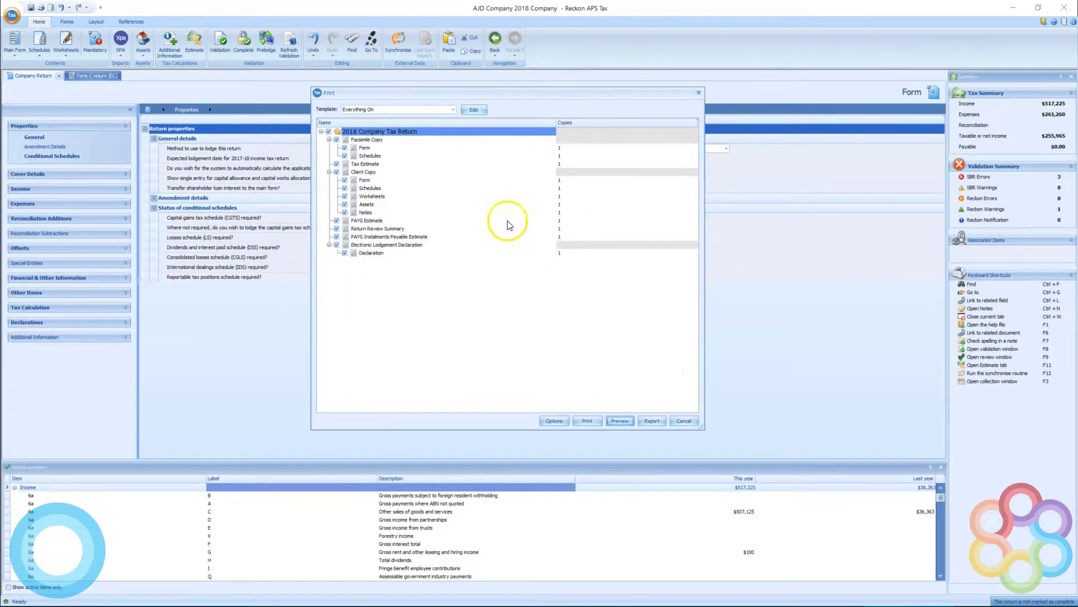
left_click(454, 108)
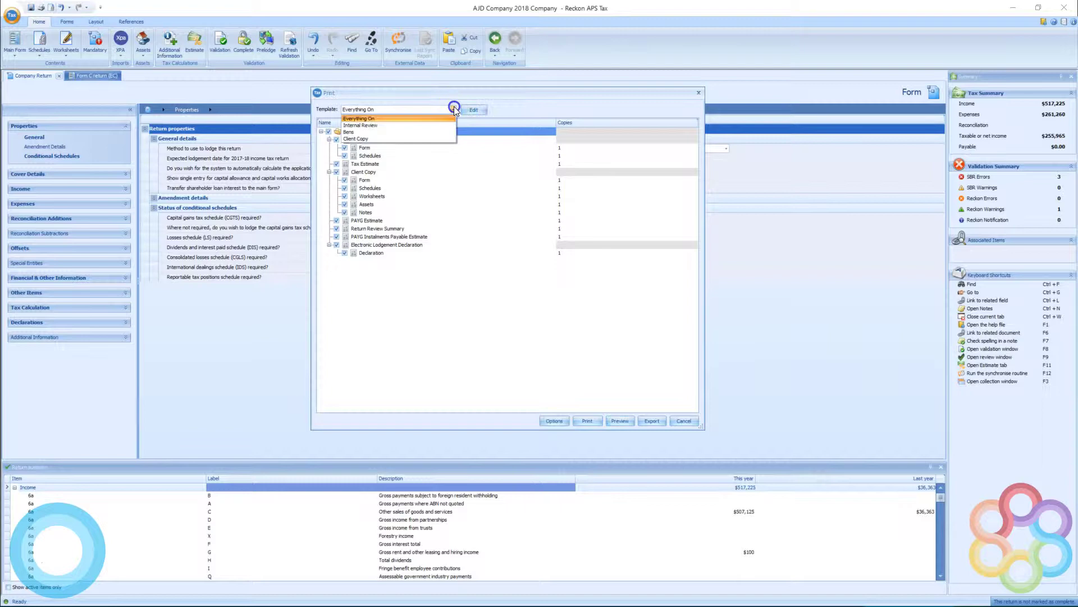
left_click(377, 125)
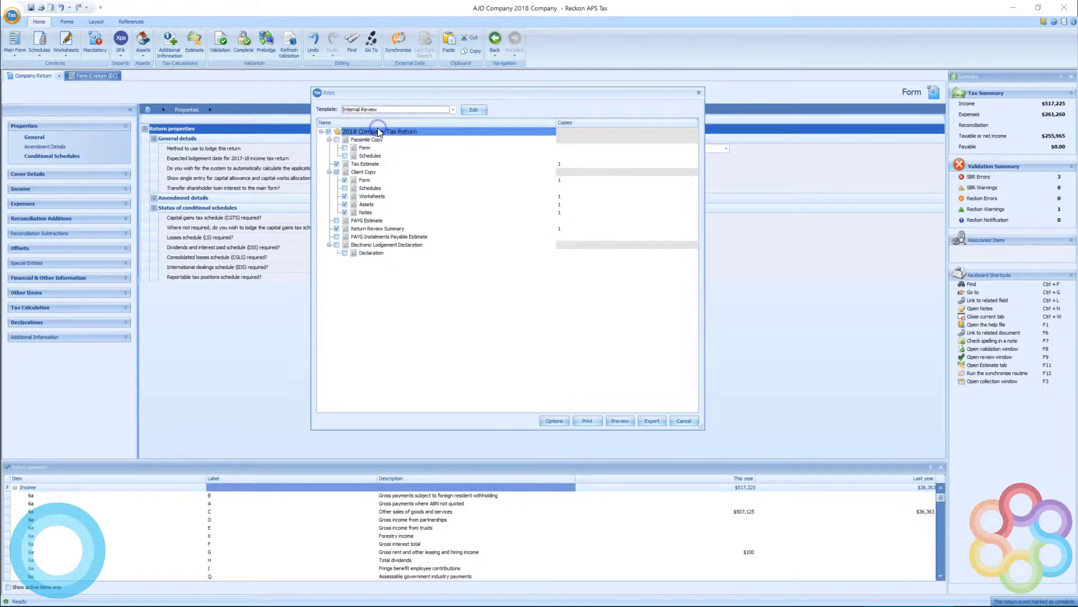
left_click(454, 112)
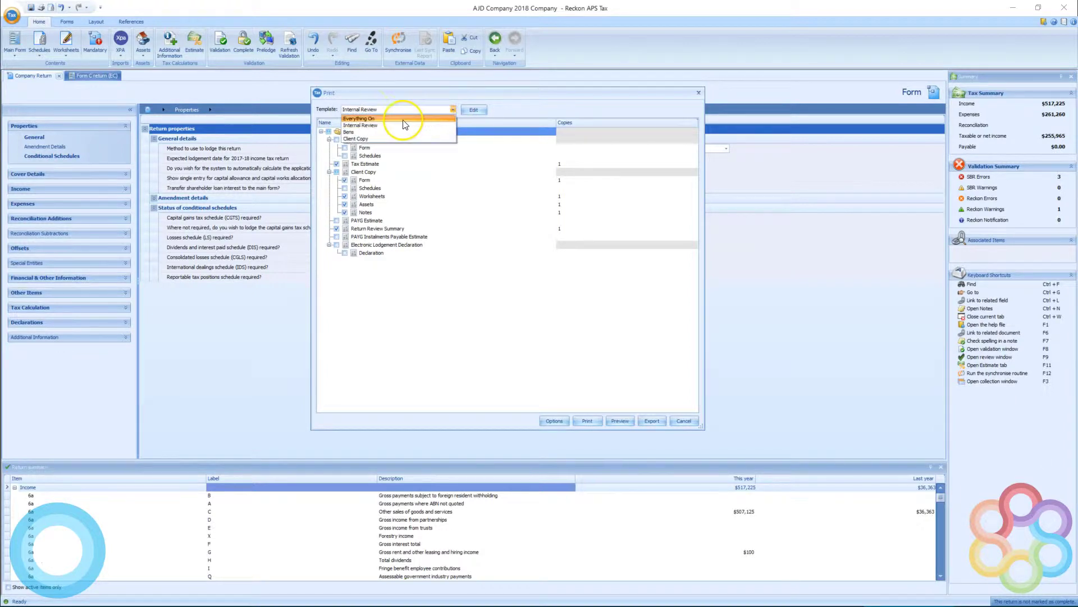
left_click(365, 139)
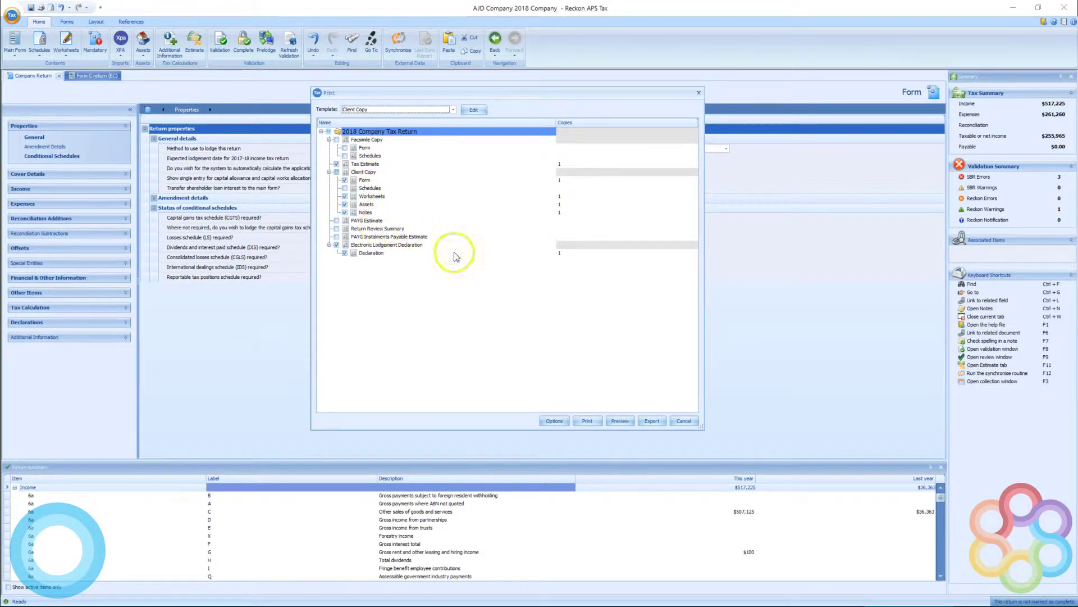
left_click(555, 421)
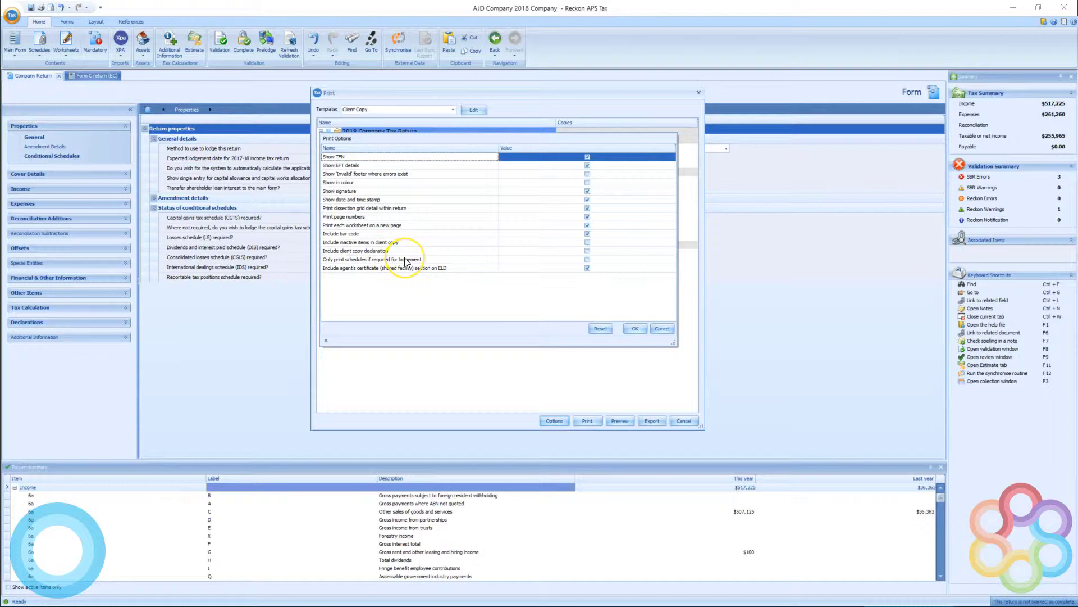
Step: Try the schedules-when-required and Show signature options, restore defaults, and accept the print options
left_click(587, 259)
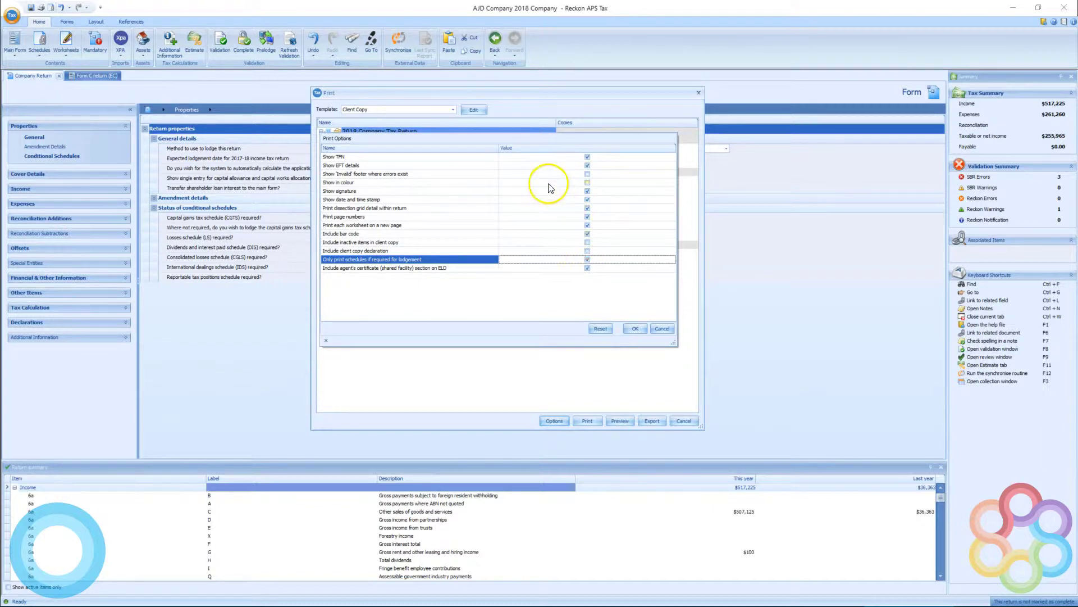
left_click(437, 191)
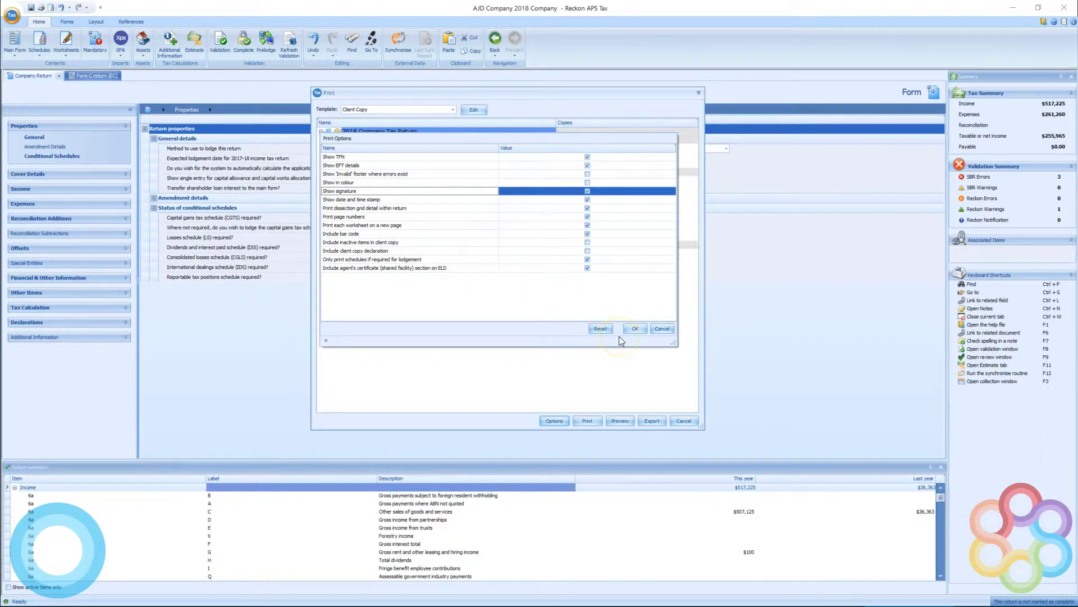
left_click(601, 331)
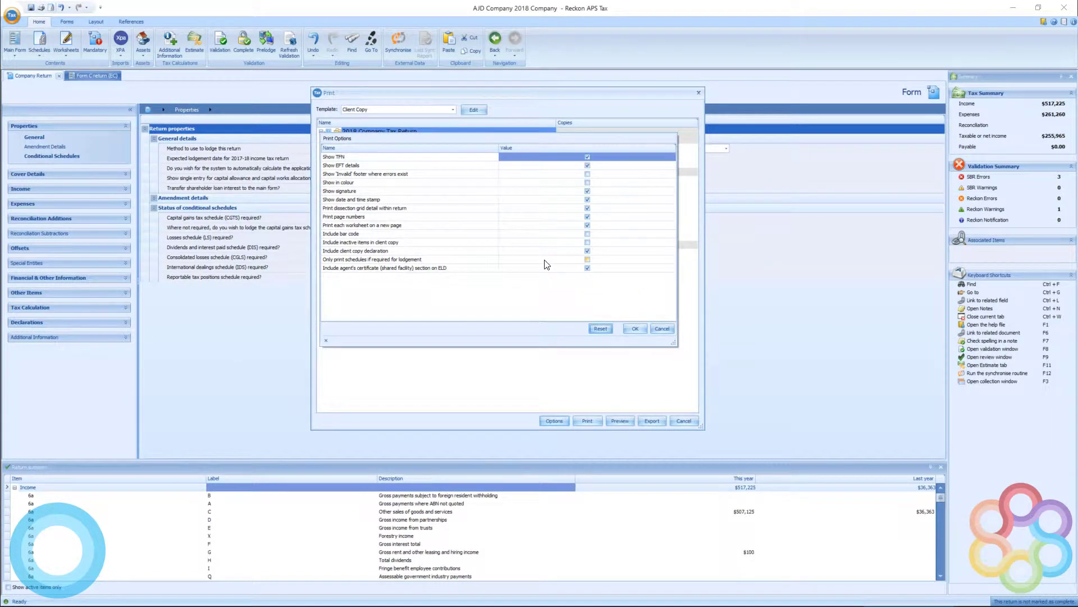
left_click(637, 328)
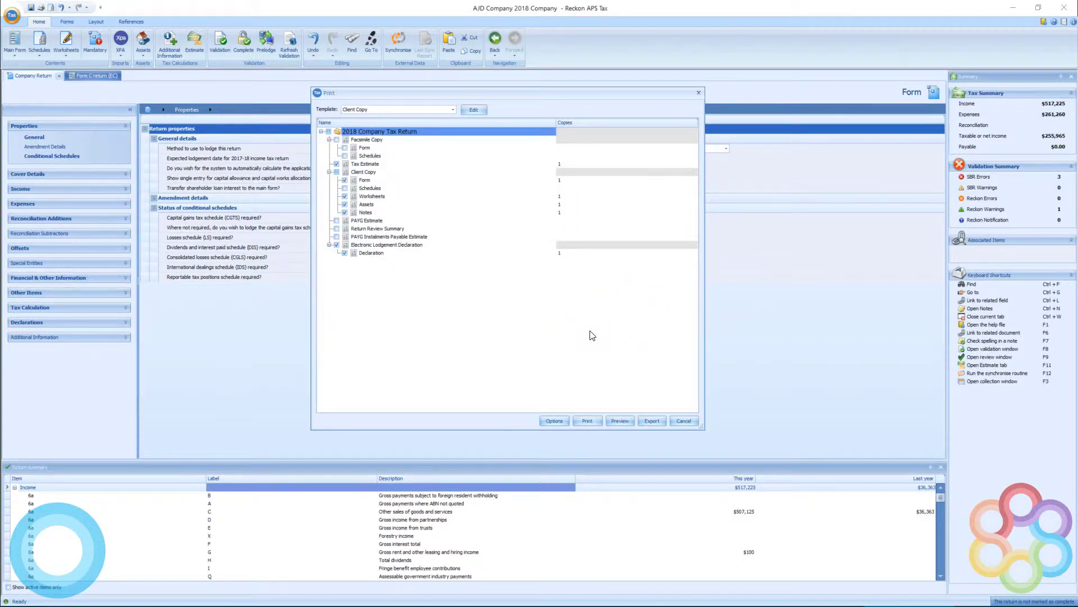
left_click(475, 109)
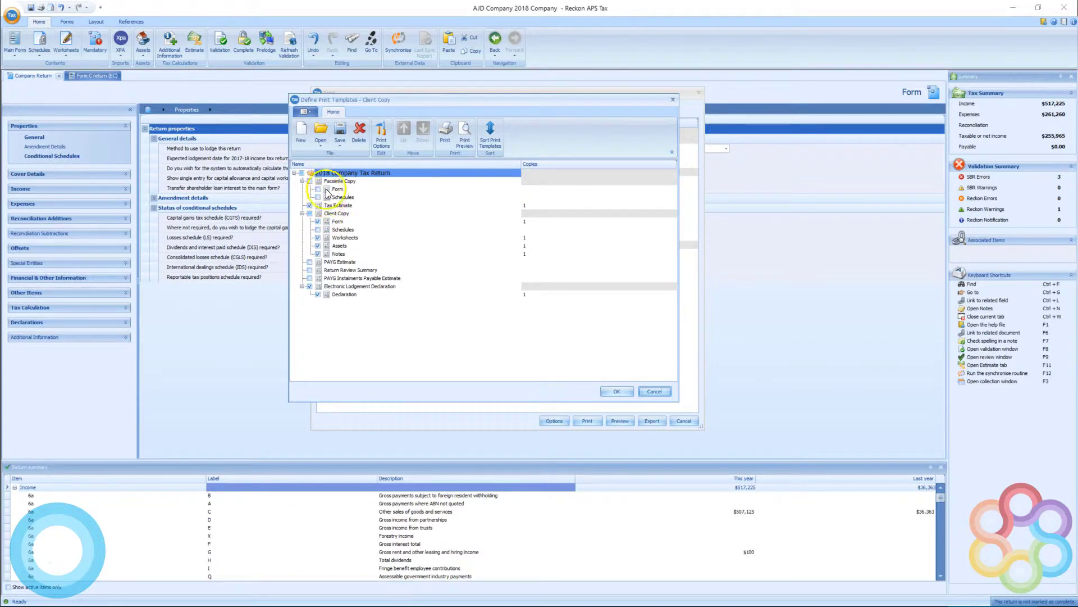
left_click(340, 143)
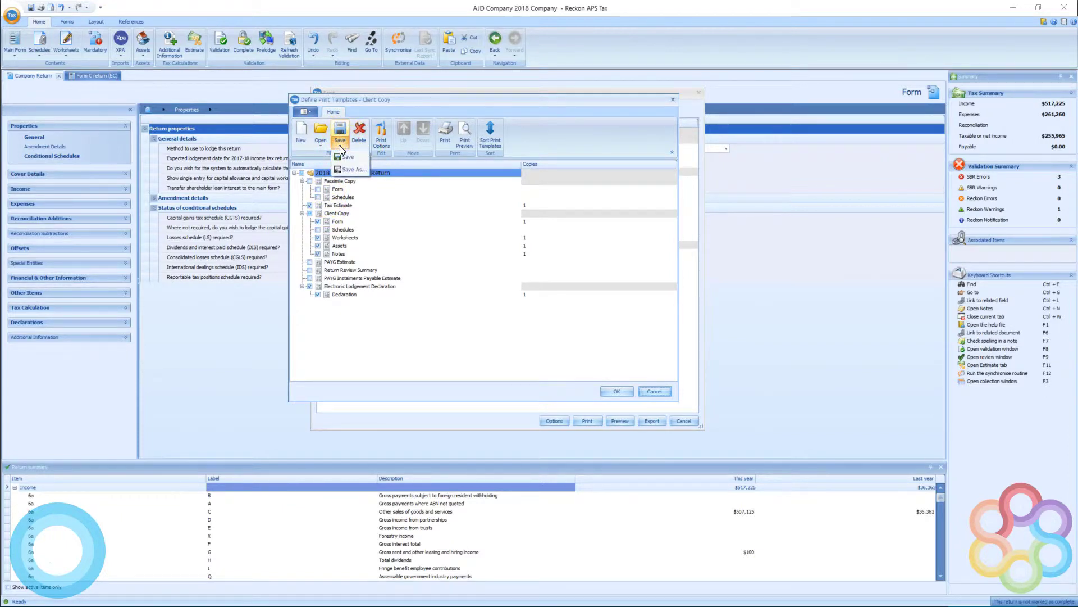
left_click(380, 138)
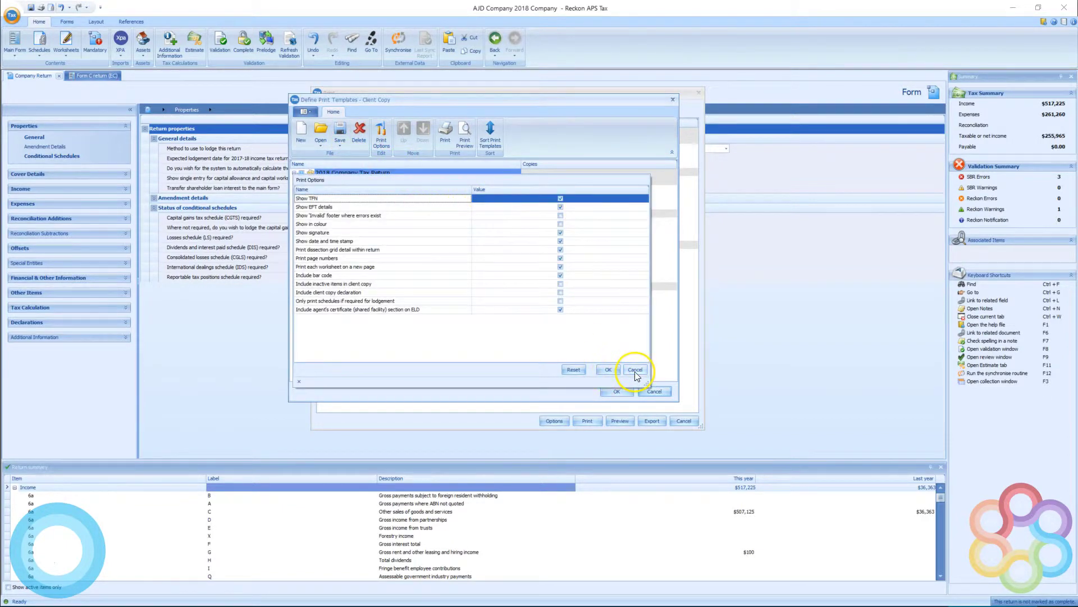
left_click(611, 369)
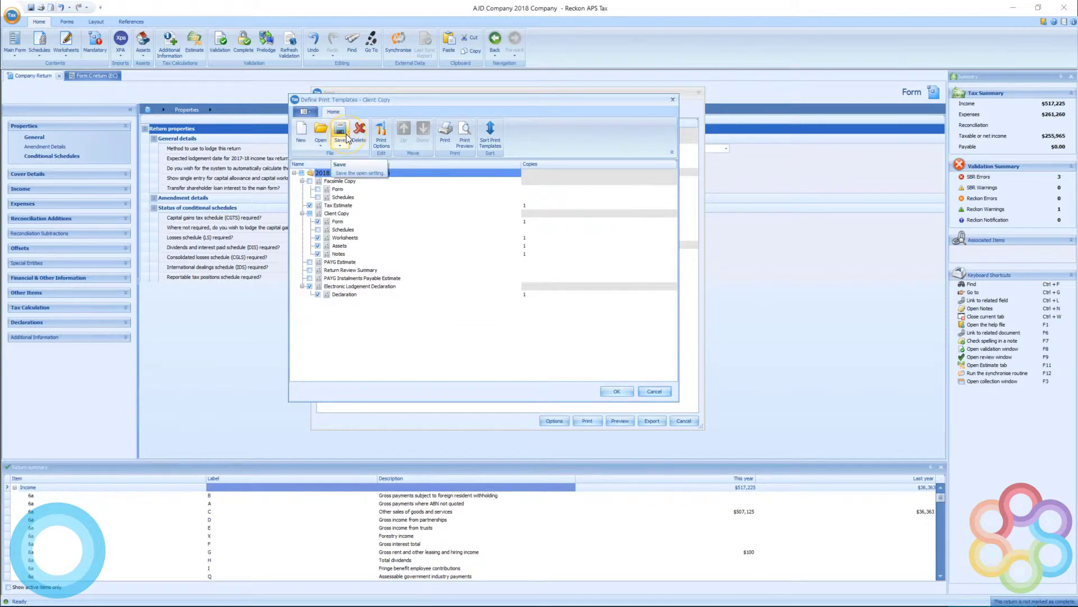
left_click(650, 391)
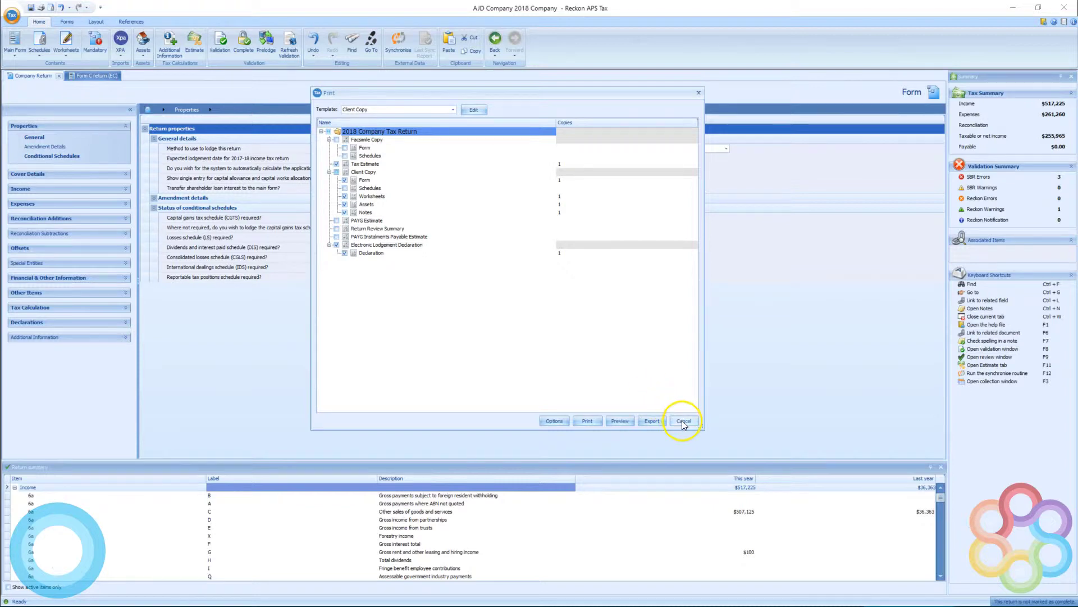
left_click(620, 422)
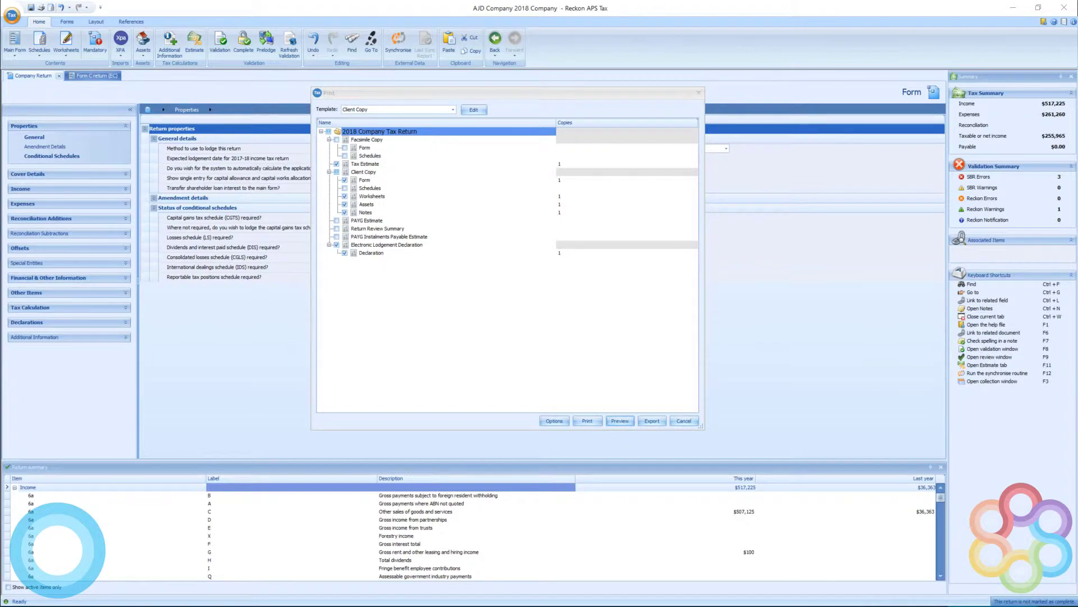
double_click(683, 128)
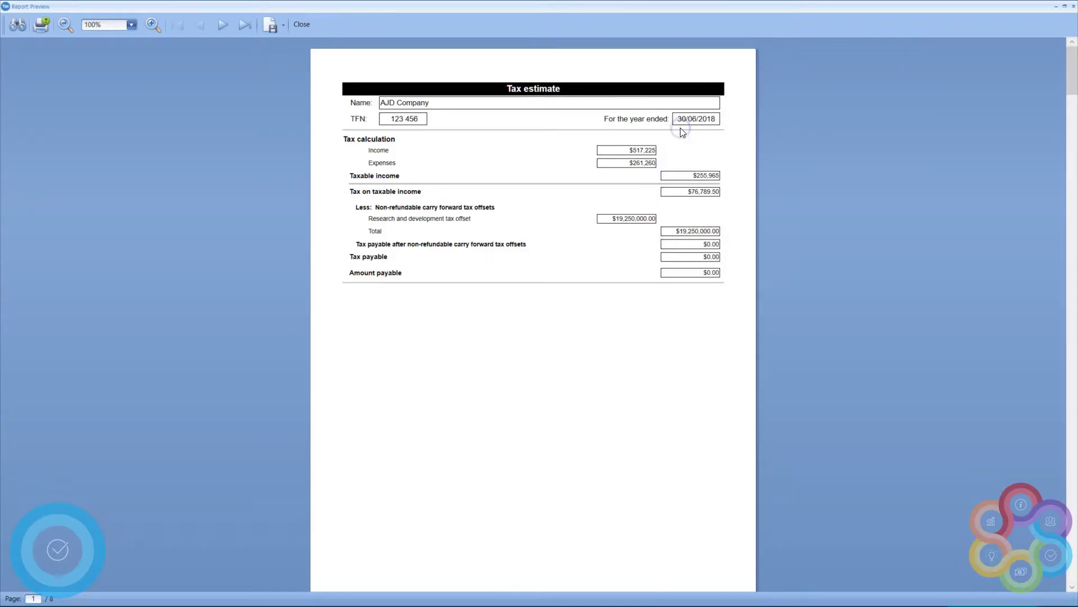
scroll(494, 289, "down", 10)
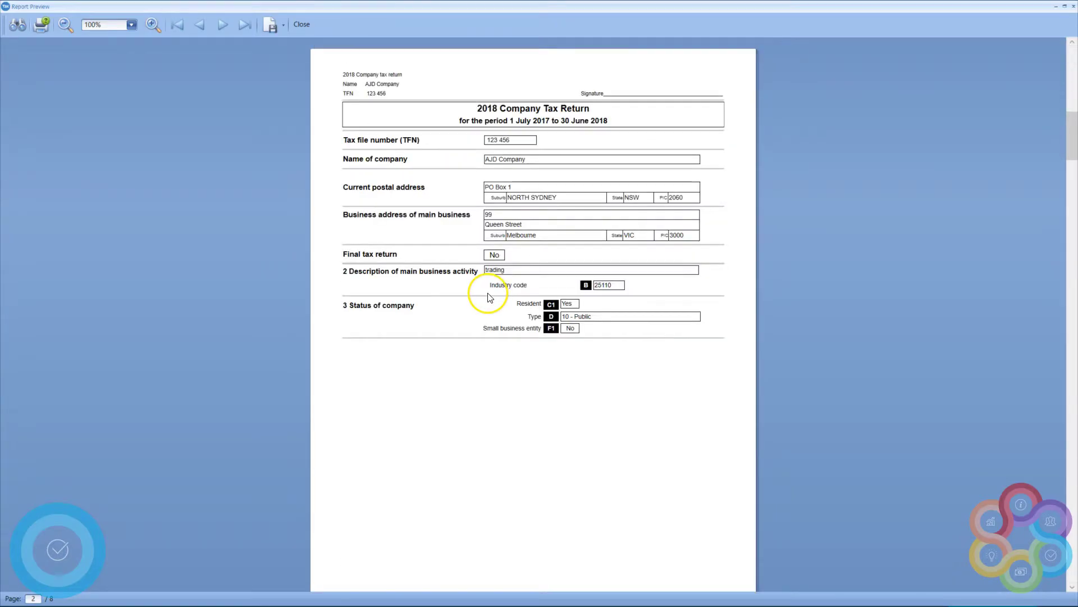
scroll(486, 298, "down", 15)
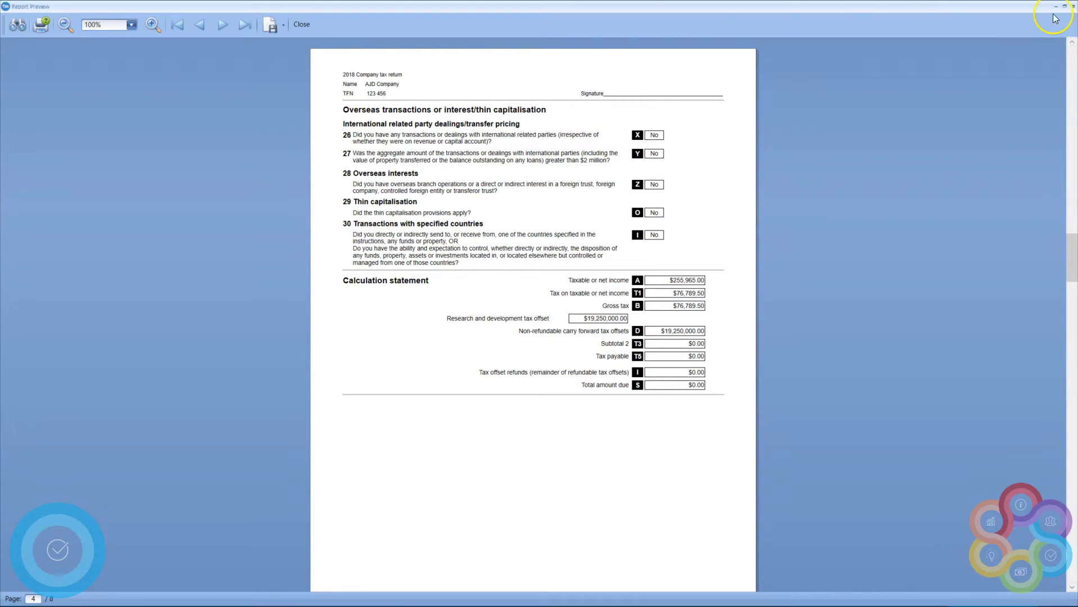
left_click(1074, 6)
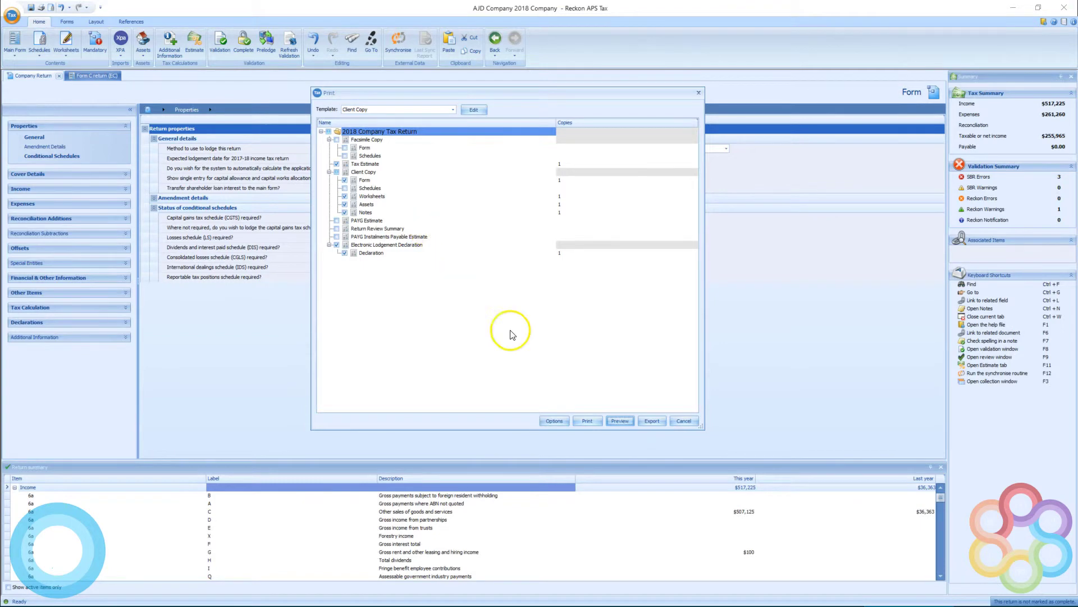
Step: Close the Print dialog, attempt to mark the return Complete, and dismiss the Cannot complete return message
left_click(683, 419)
key("alt")
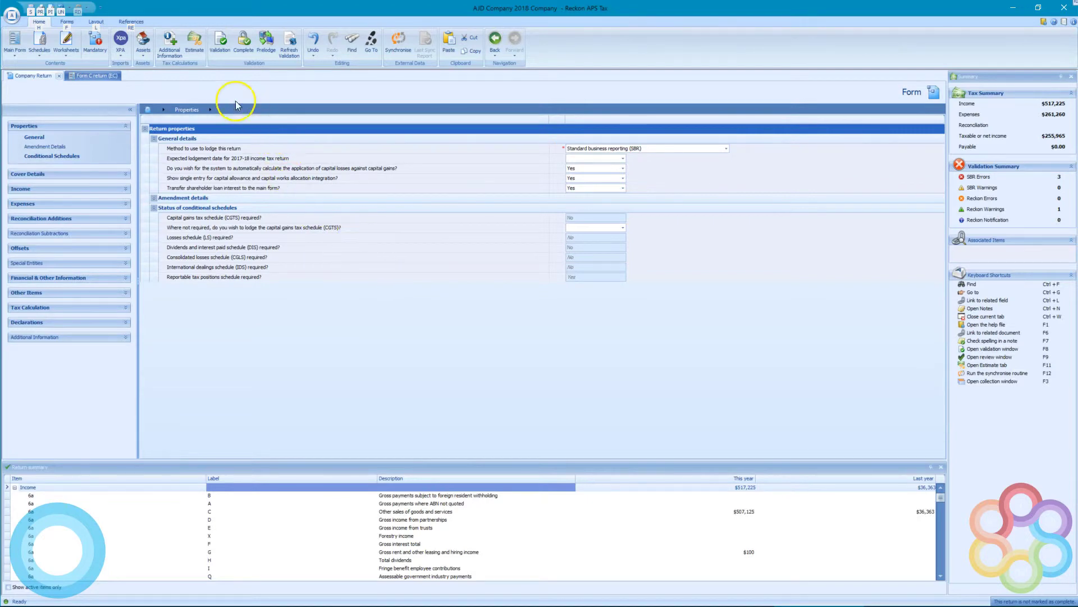
left_click(243, 46)
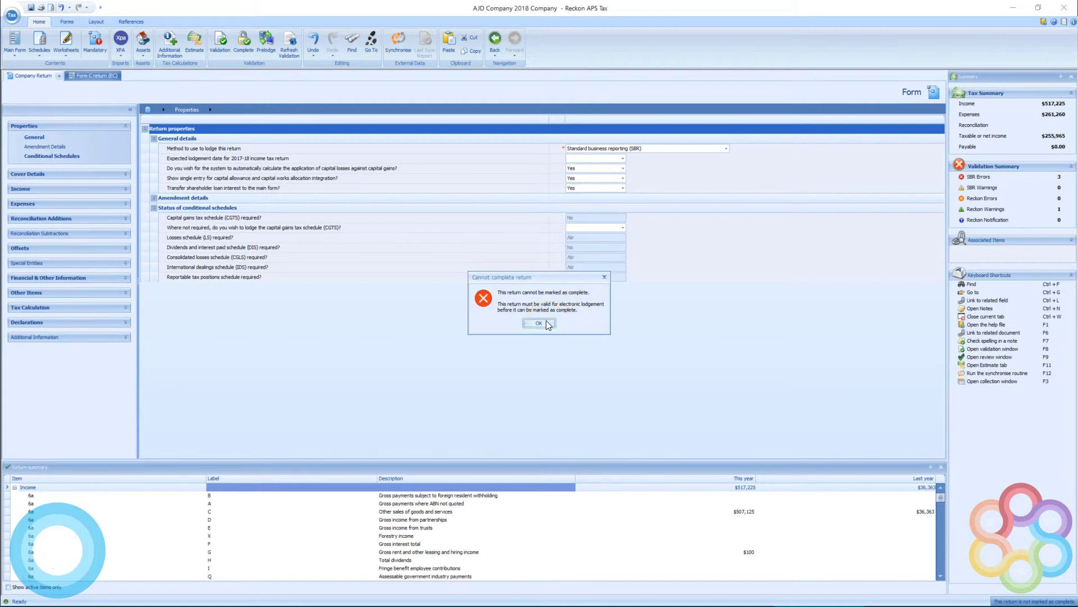
left_click(538, 324)
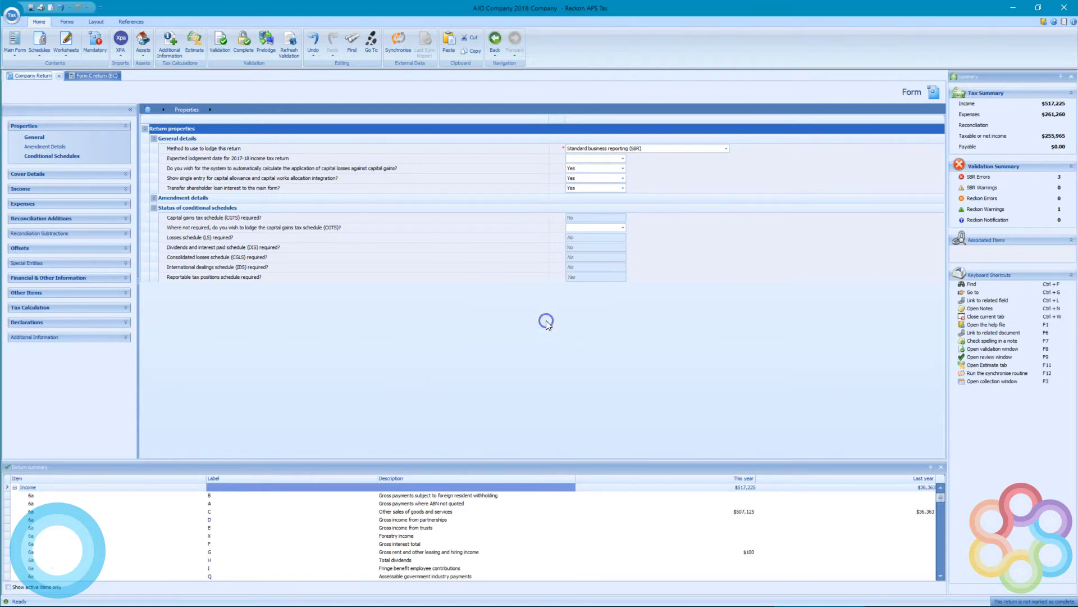
key("Down")
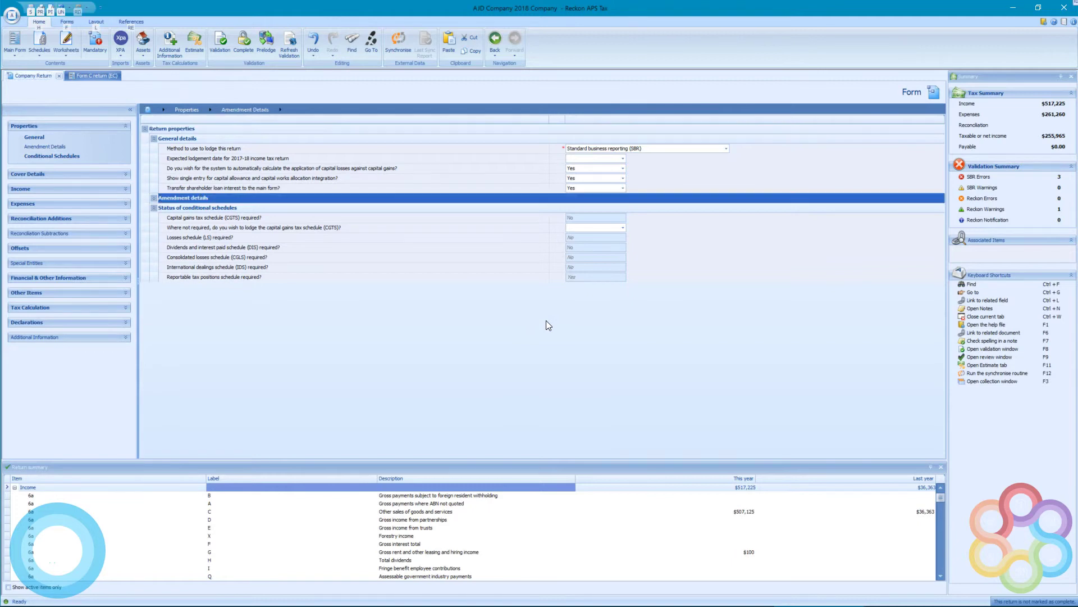
left_click(179, 134)
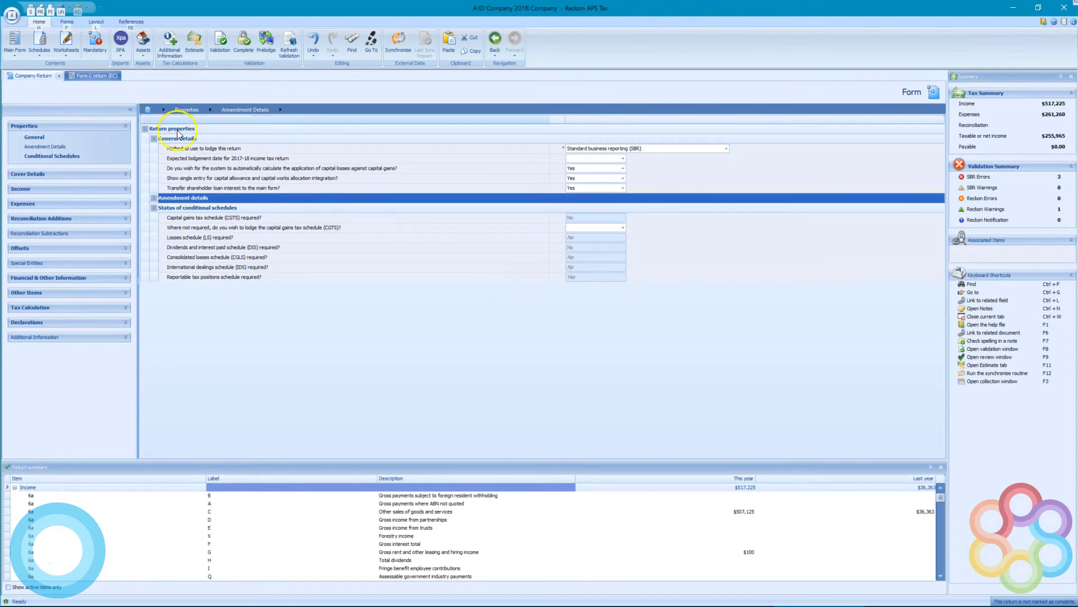
left_click(11, 16)
mouse_move(27, 34)
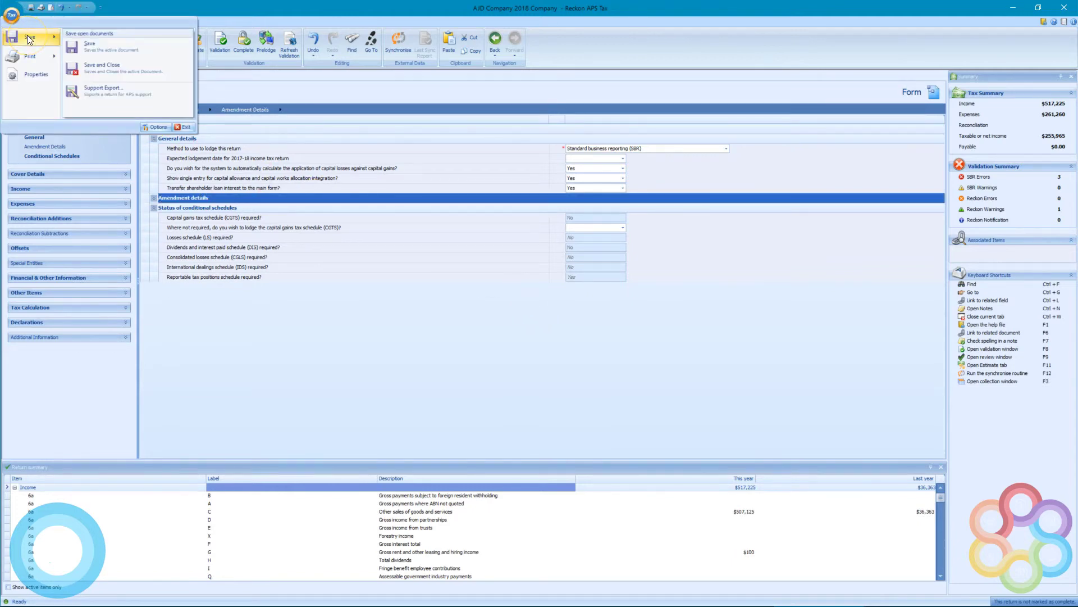
left_click(127, 91)
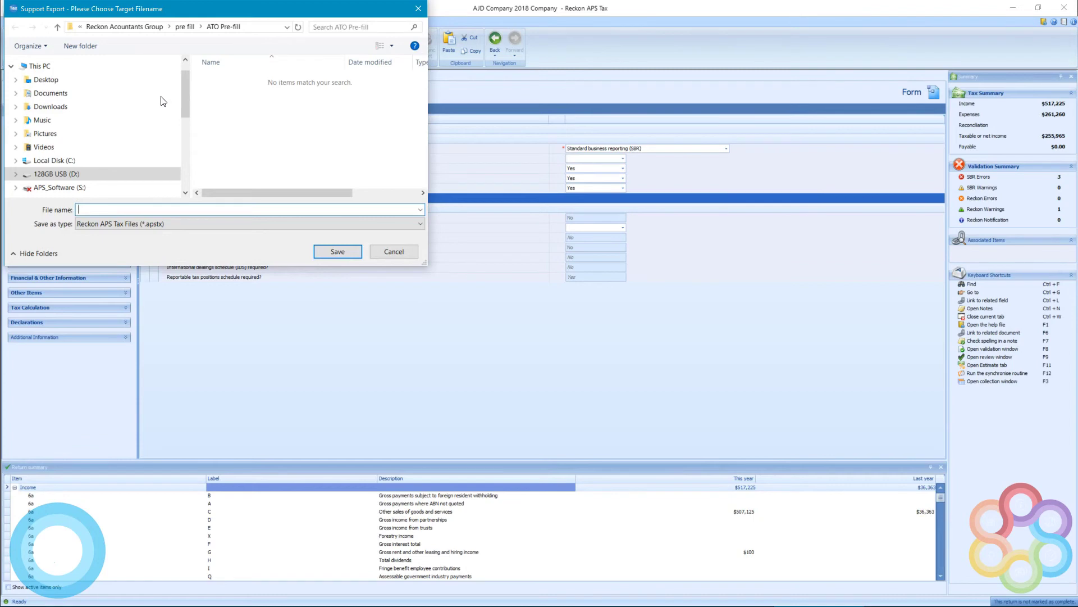
left_click(313, 191)
left_click(393, 252)
left_click(277, 223)
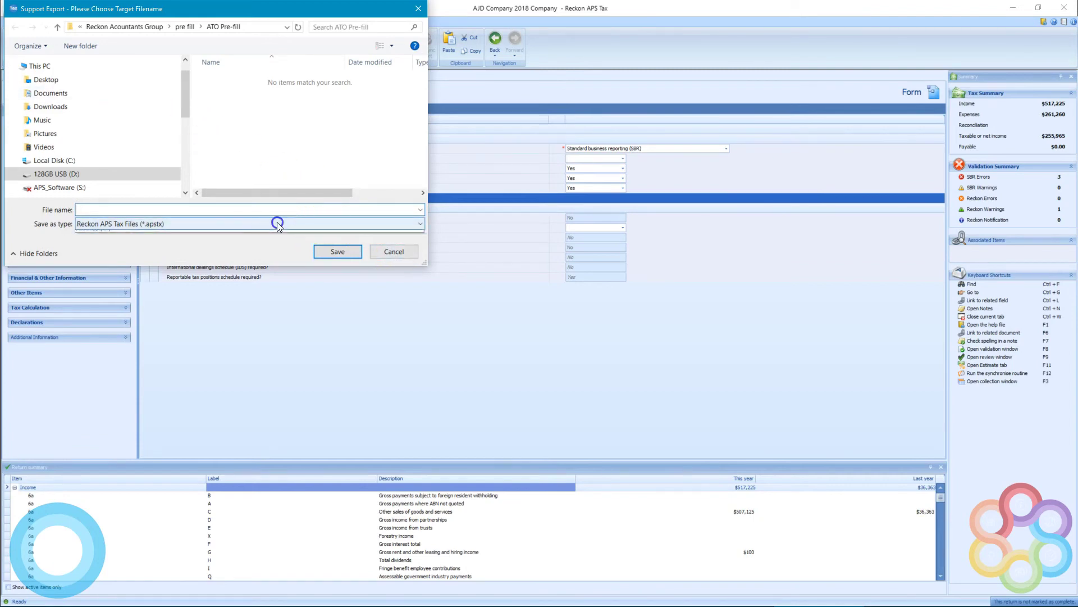
left_click(278, 223)
left_click(390, 250)
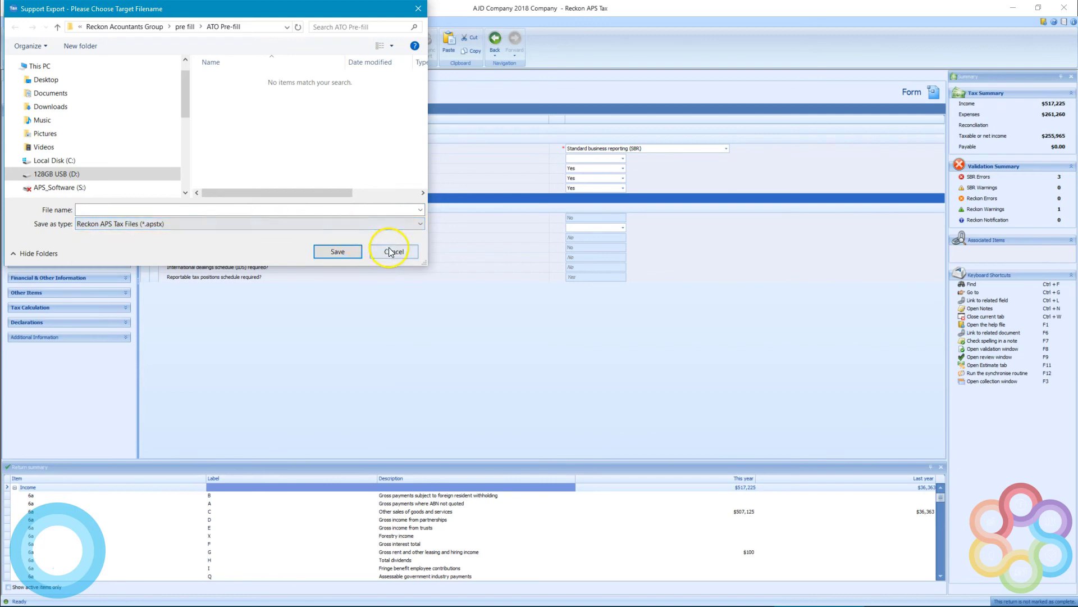